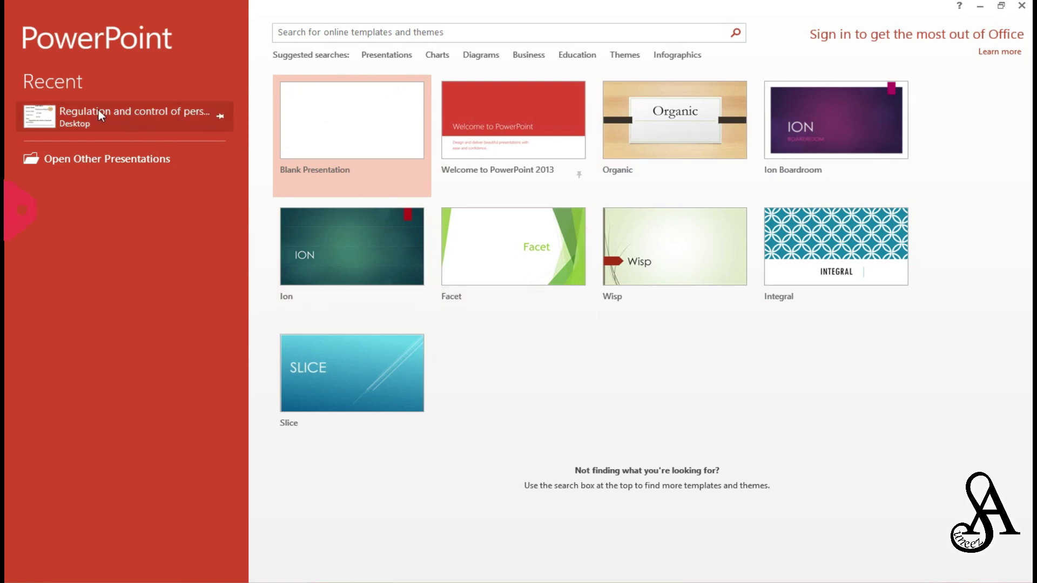
Step: Open the recent presentation 'Regulation and control of personal information' from the start screen
left_click(180, 122)
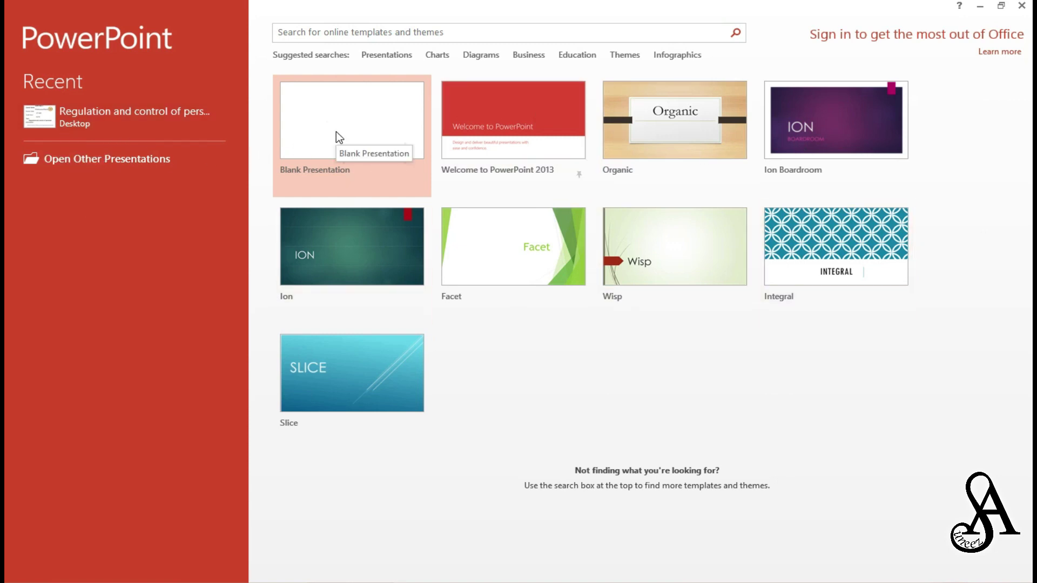
left_click(161, 115)
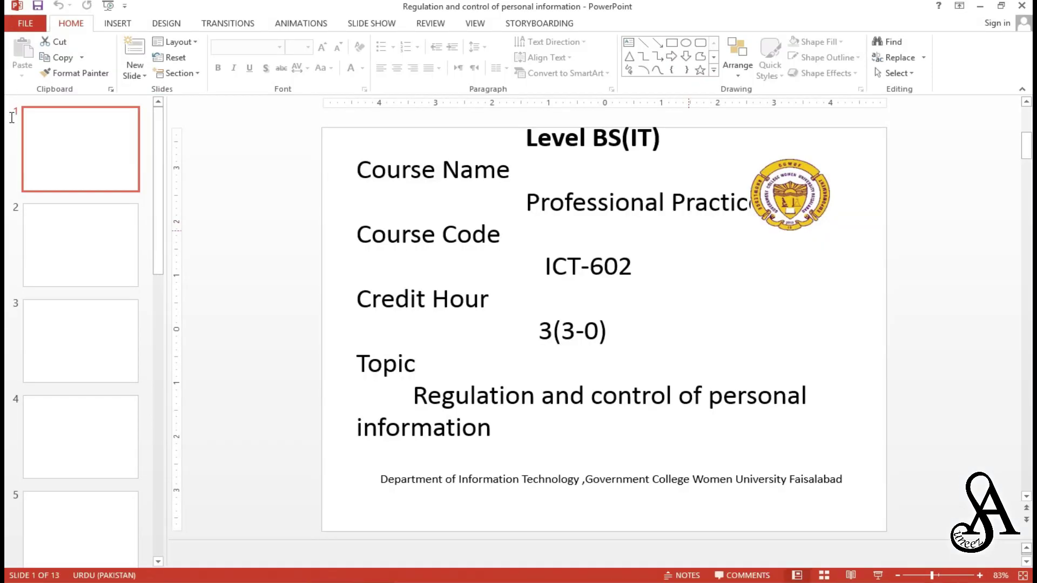
Step: Go to slide 3, Data Protection Act
left_click(65, 221)
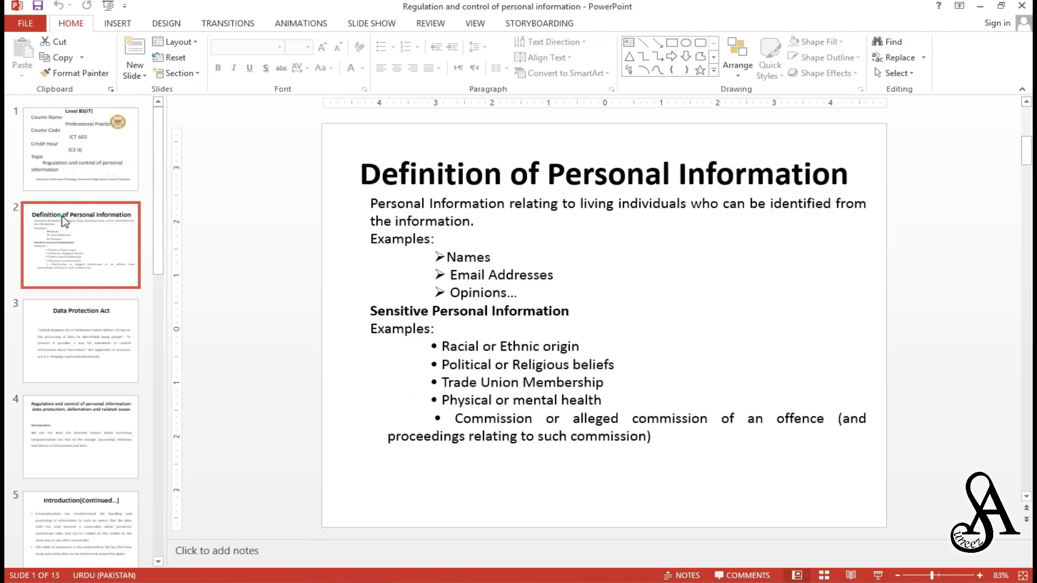
left_click(81, 326)
left_click_drag(157, 146, 150, 193)
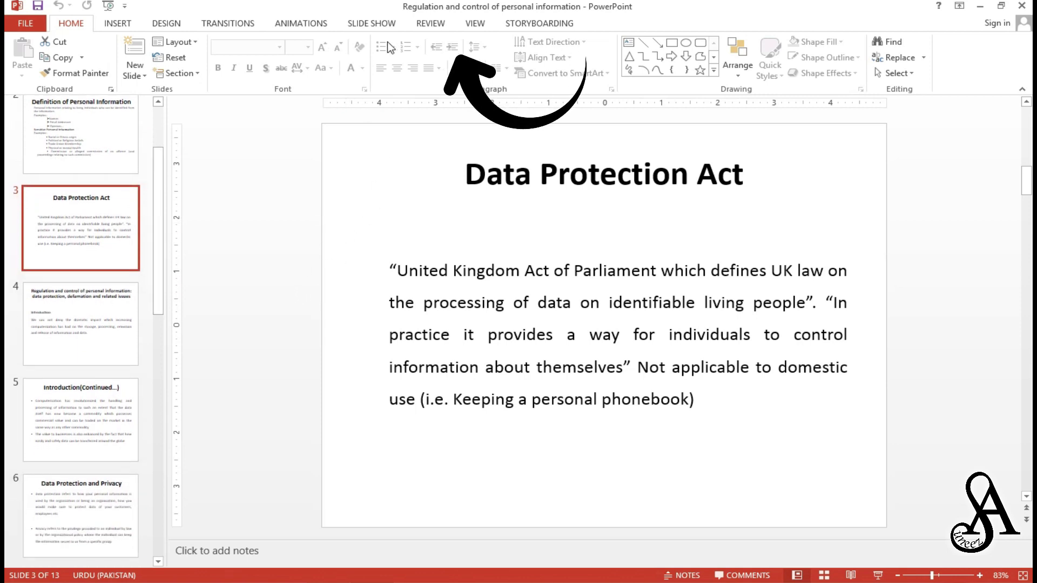
Step: Turn on the Mini Translator for Urdu (Pakistan) from the Review Translate options
left_click(439, 25)
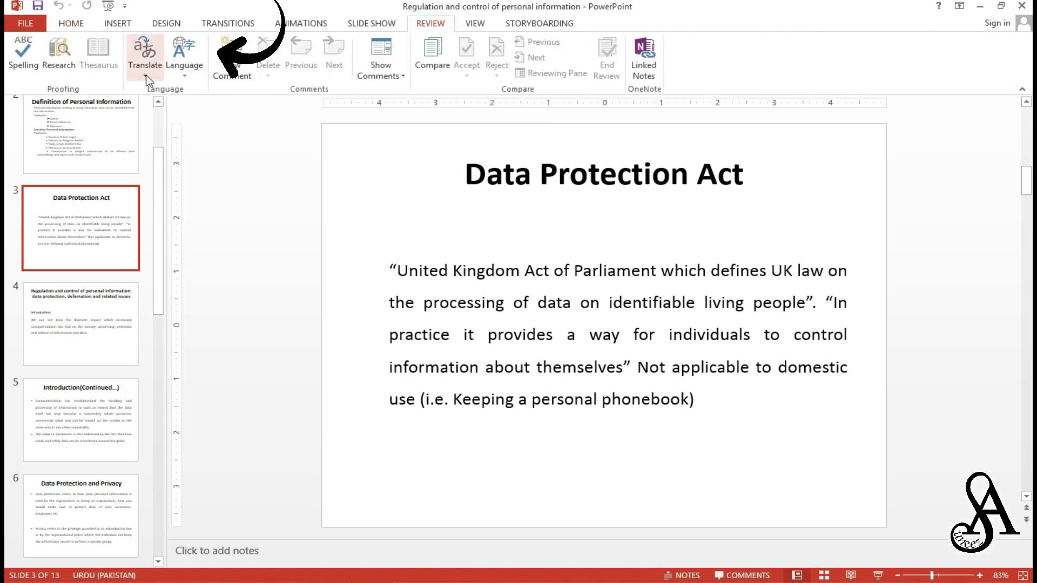
left_click(145, 60)
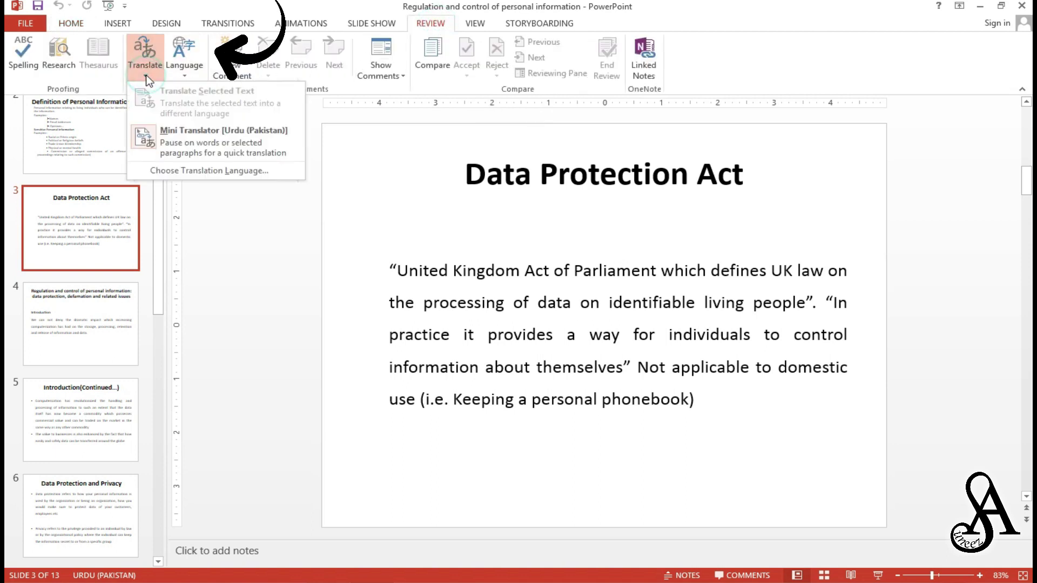
left_click(186, 135)
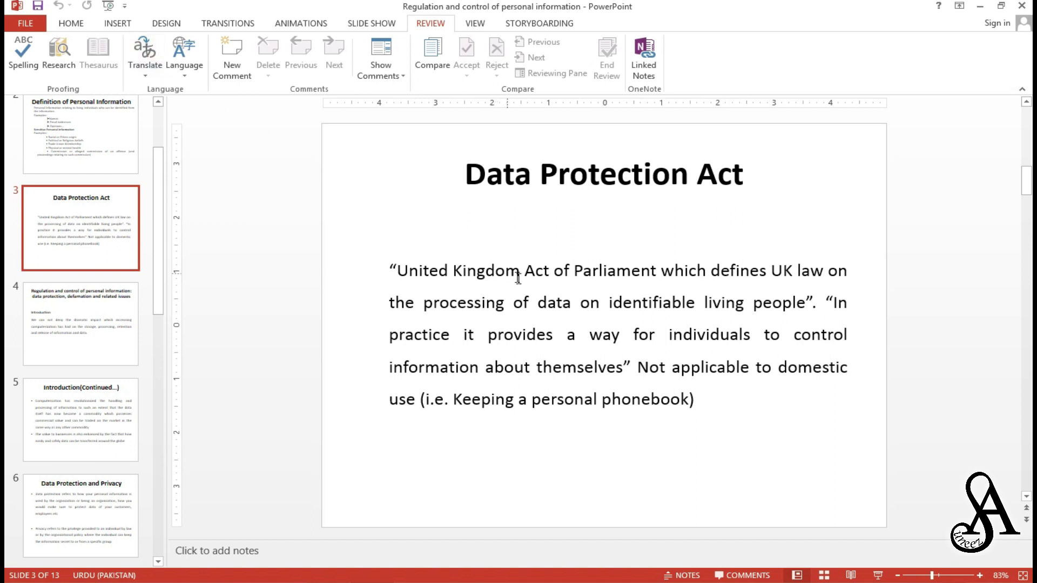
left_click_drag(521, 271, 453, 272)
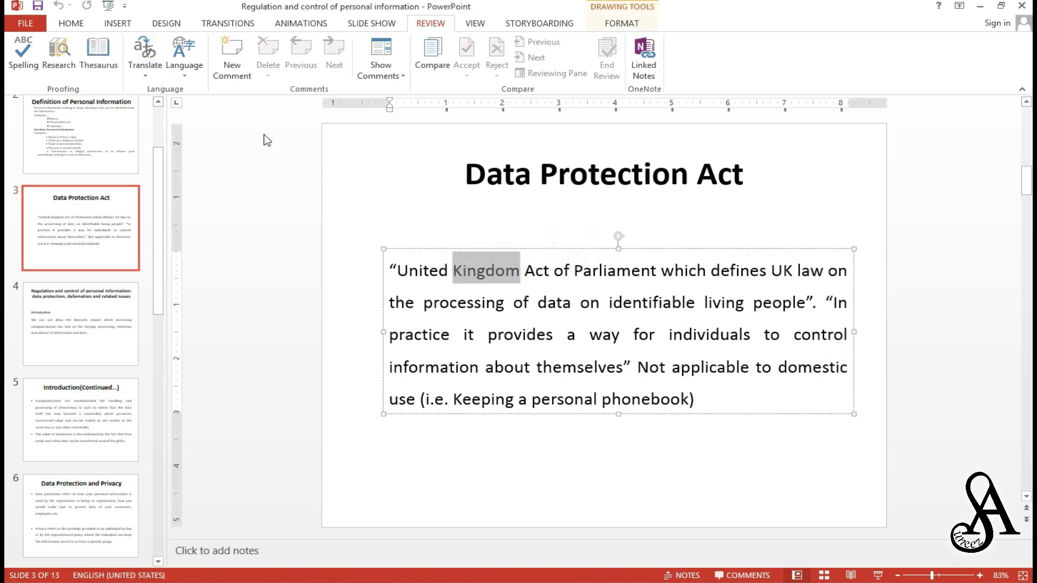
left_click(139, 60)
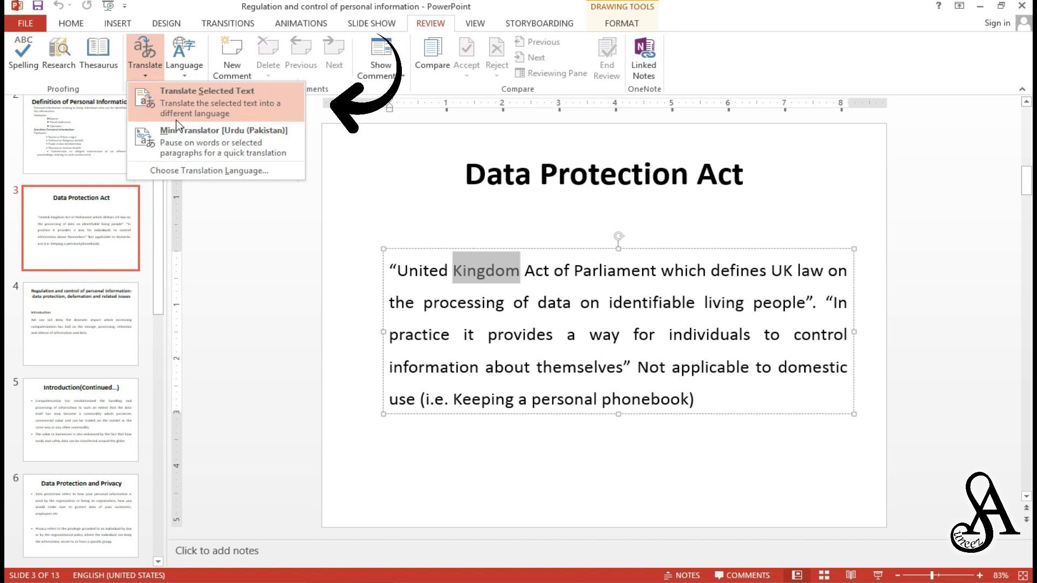
left_click(187, 110)
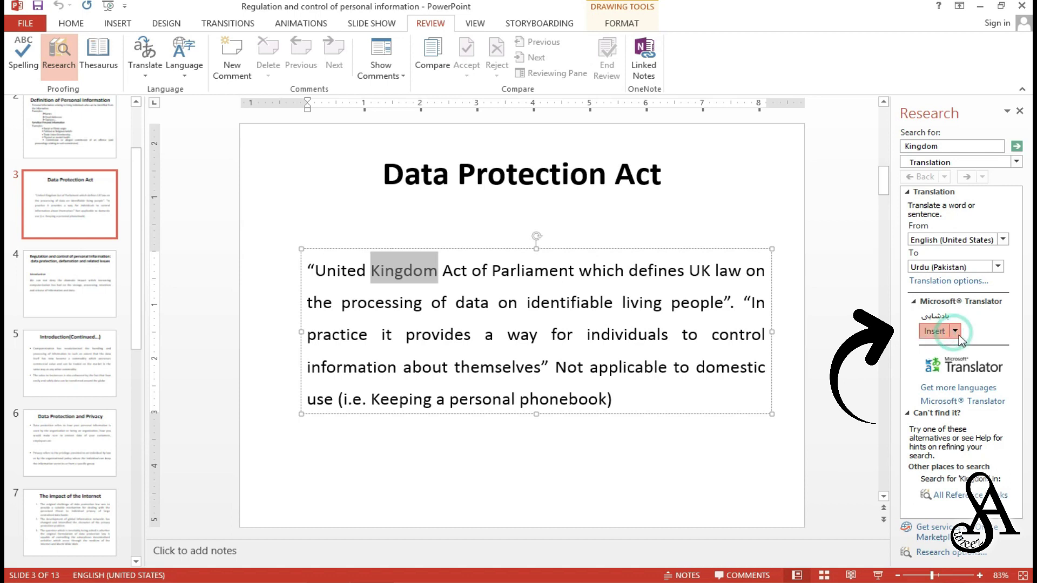
left_click(955, 331)
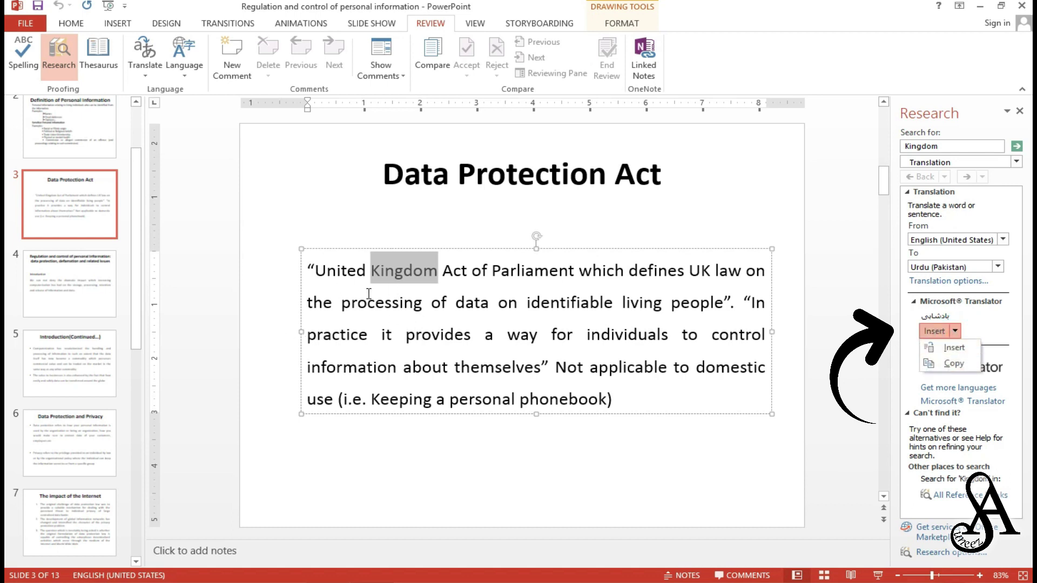
left_click(820, 318)
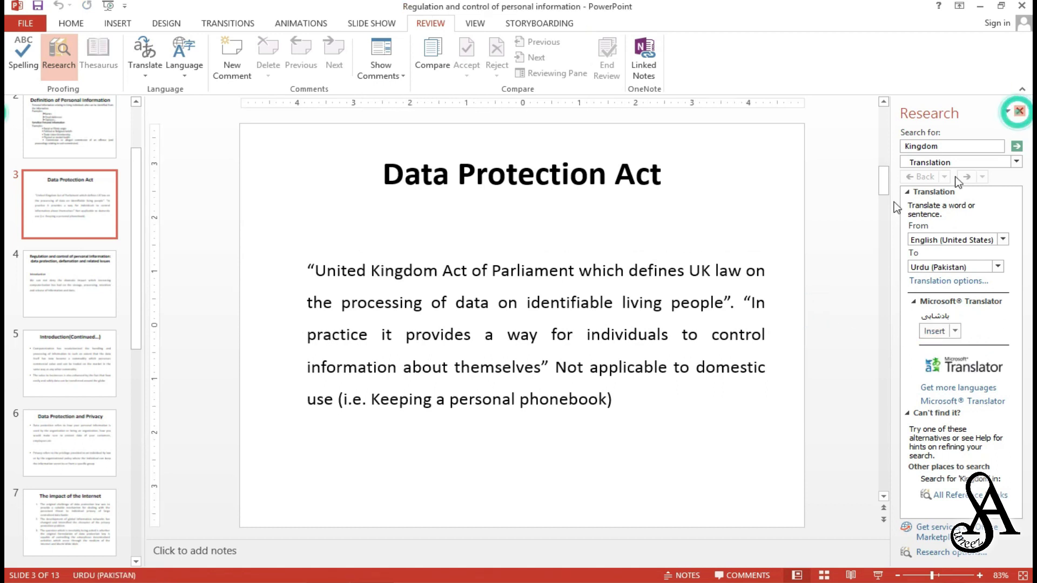
left_click(1019, 111)
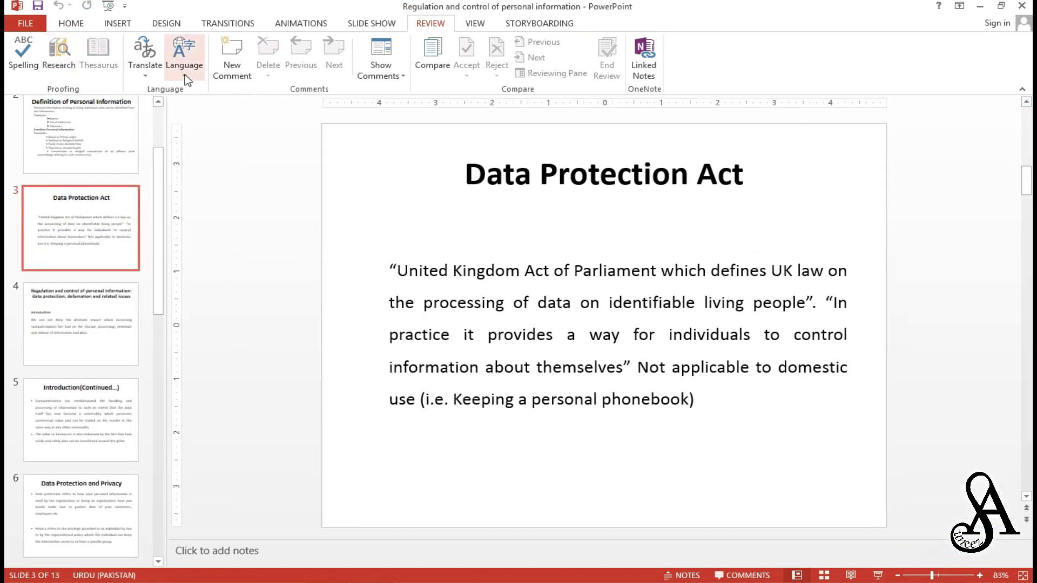
Step: Re-enable the Urdu (Pakistan) Mini Translator, then move to slide 4, Introduction
left_click(148, 74)
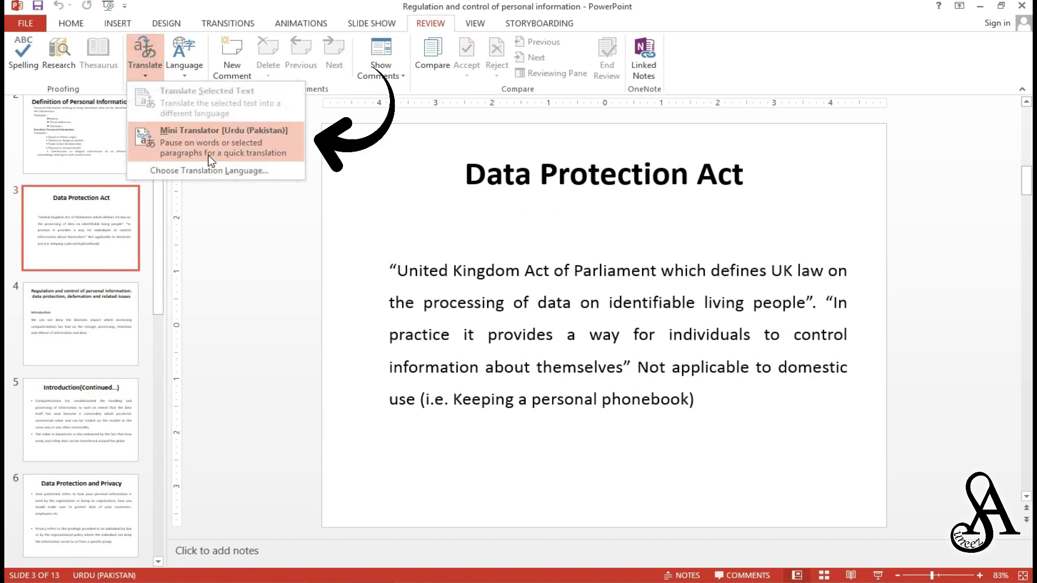
left_click(269, 151)
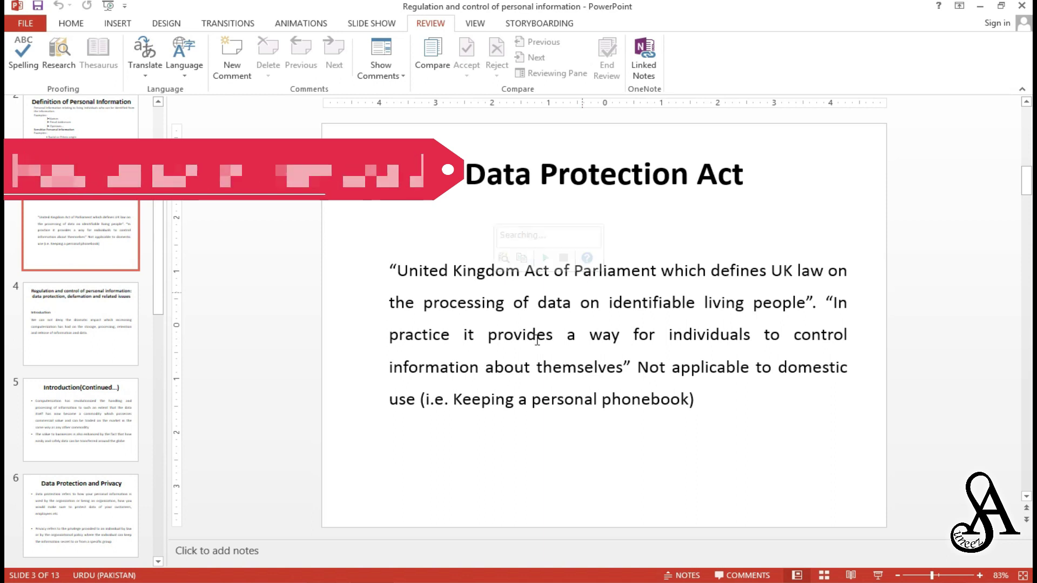
mouse_move(511, 335)
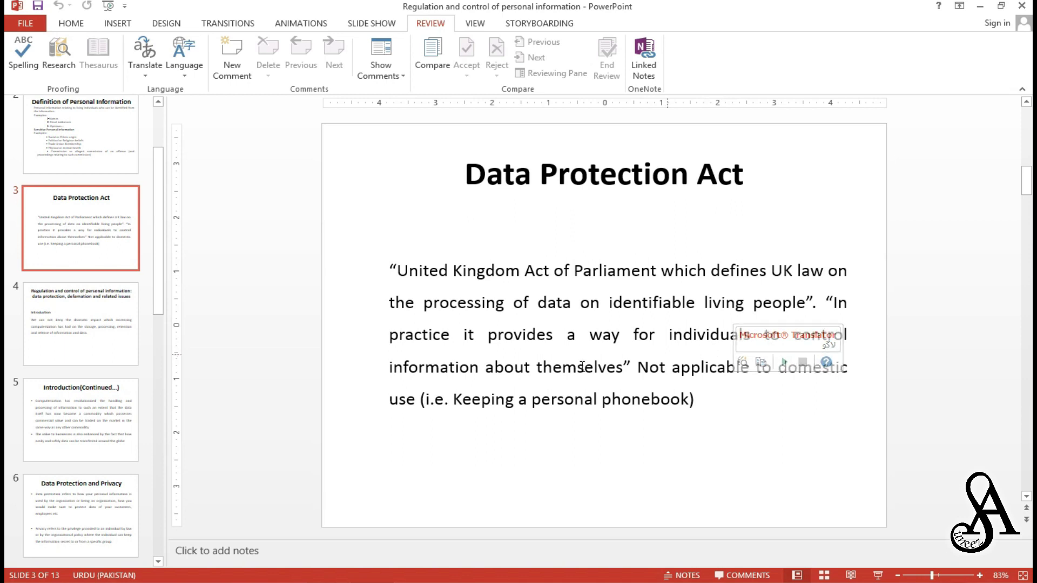
mouse_move(436, 368)
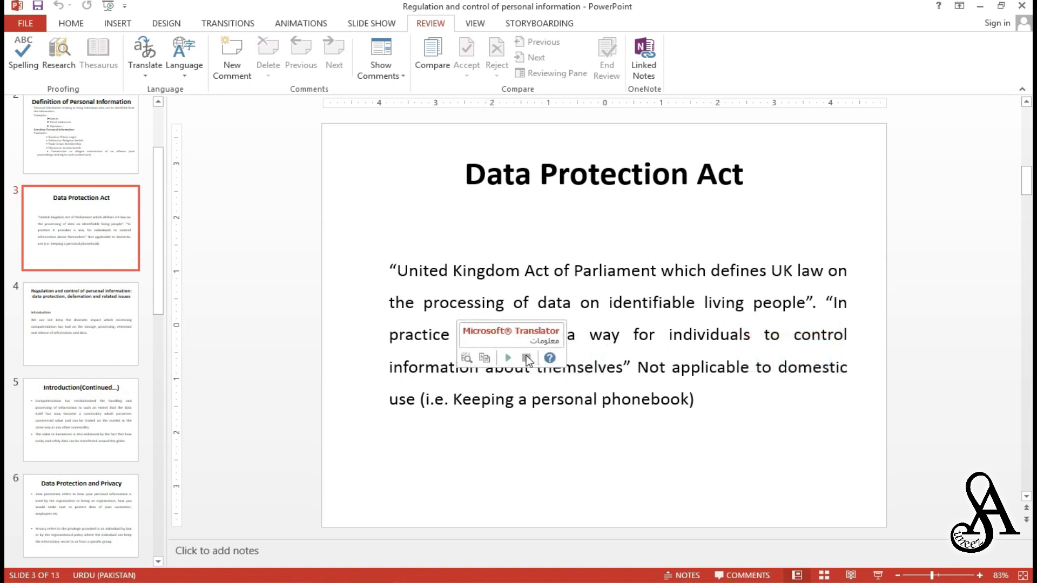
left_click(81, 316)
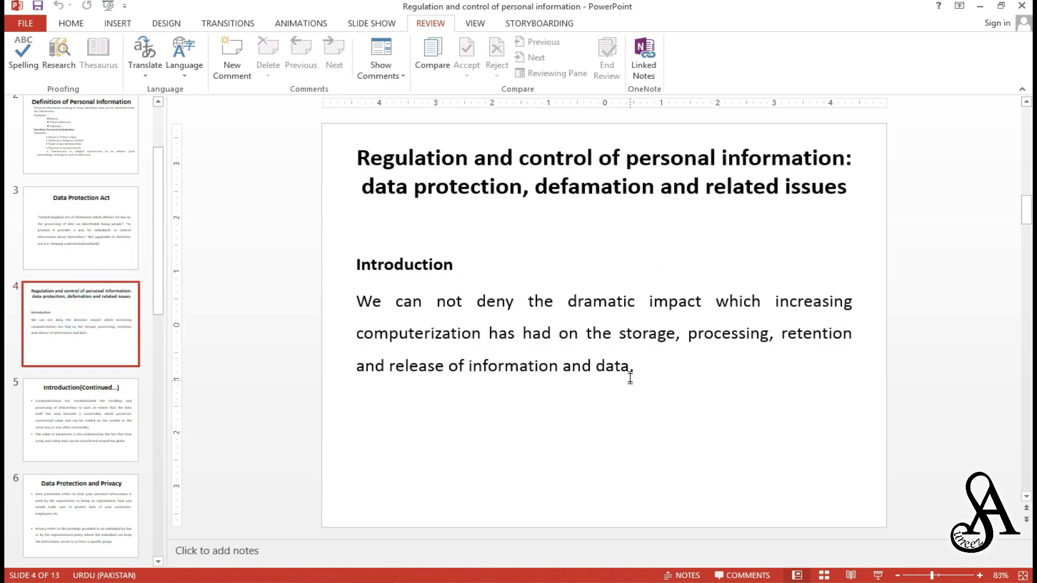
Step: Select the whole Introduction paragraph on slide 4 so its Urdu translation appears
mouse_move(632, 370)
left_mouse_down()
mouse_move(470, 367)
mouse_move(377, 297)
mouse_move(346, 292)
left_mouse_up()
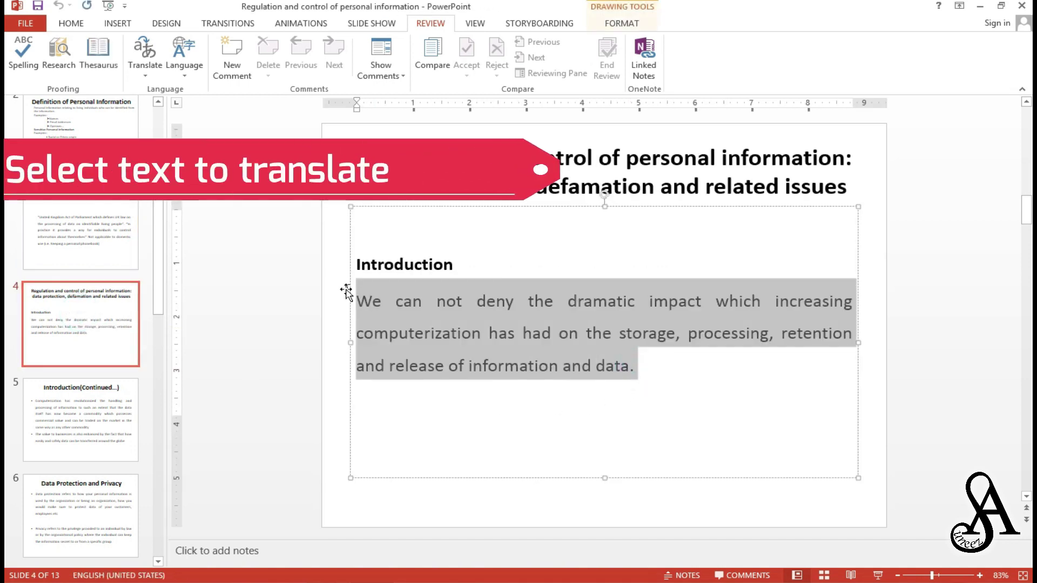
mouse_move(701, 316)
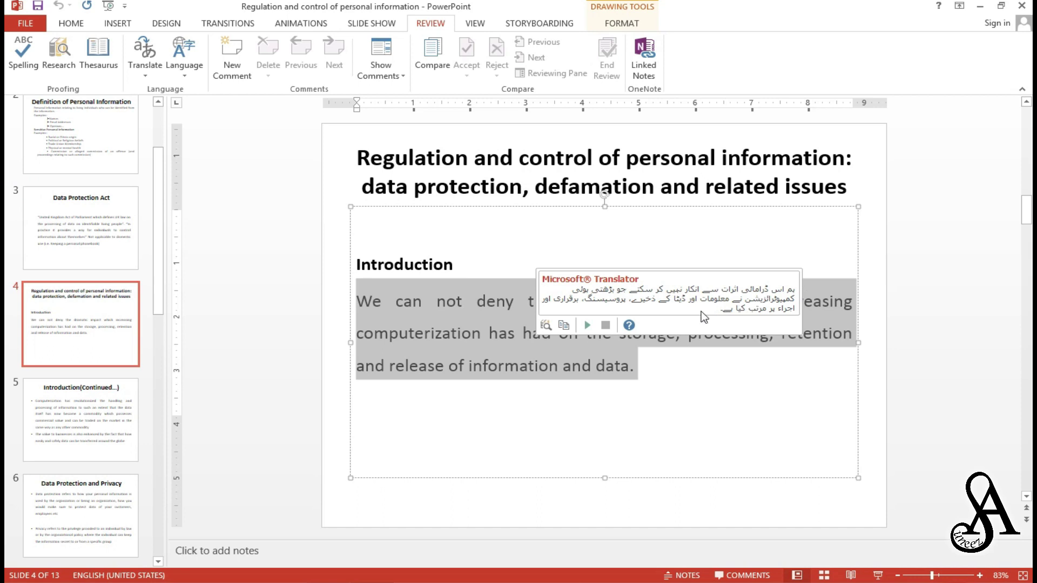
Step: Look up the paragraph's full Urdu translation in the Research pane, check its Insert options, then close the pane
left_click(545, 325)
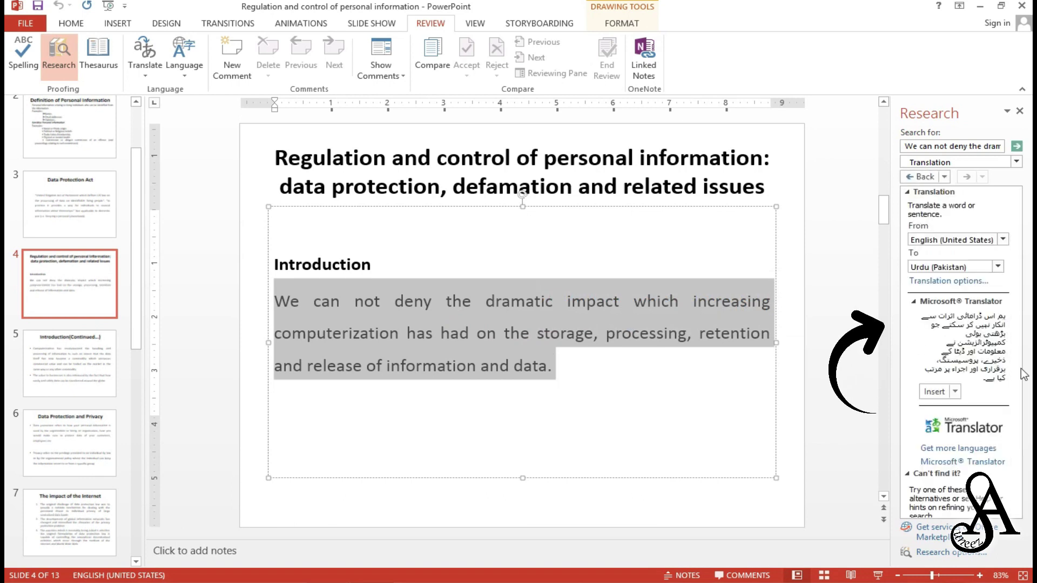
left_click_drag(1004, 315, 976, 381)
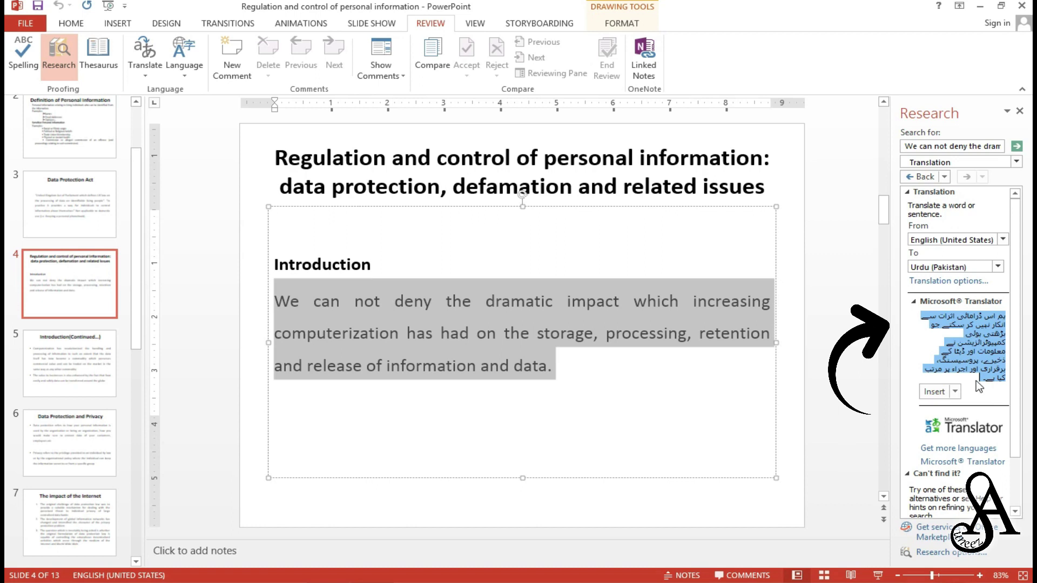
left_click_drag(976, 380, 921, 318)
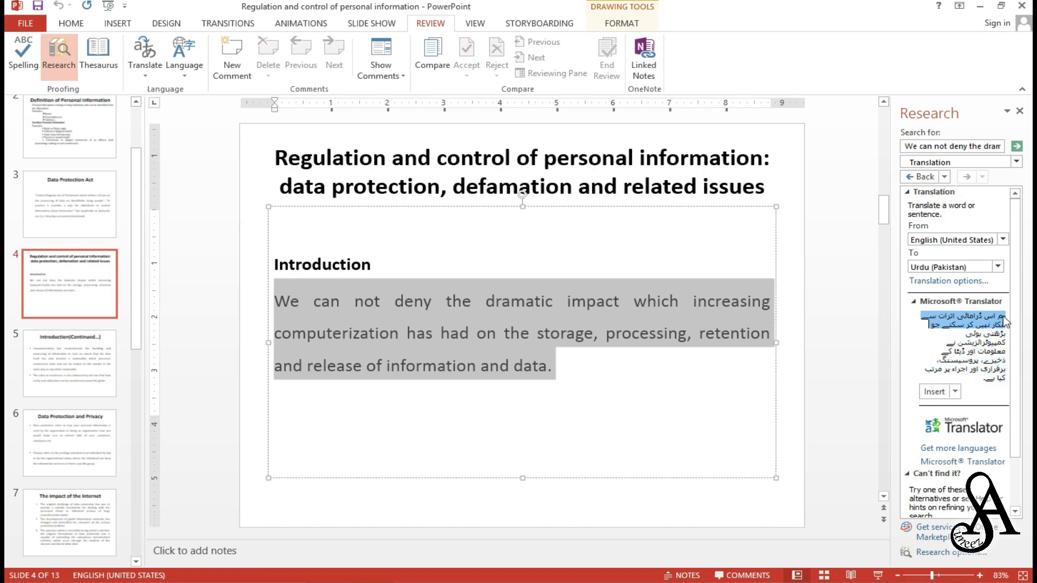
left_click(955, 397)
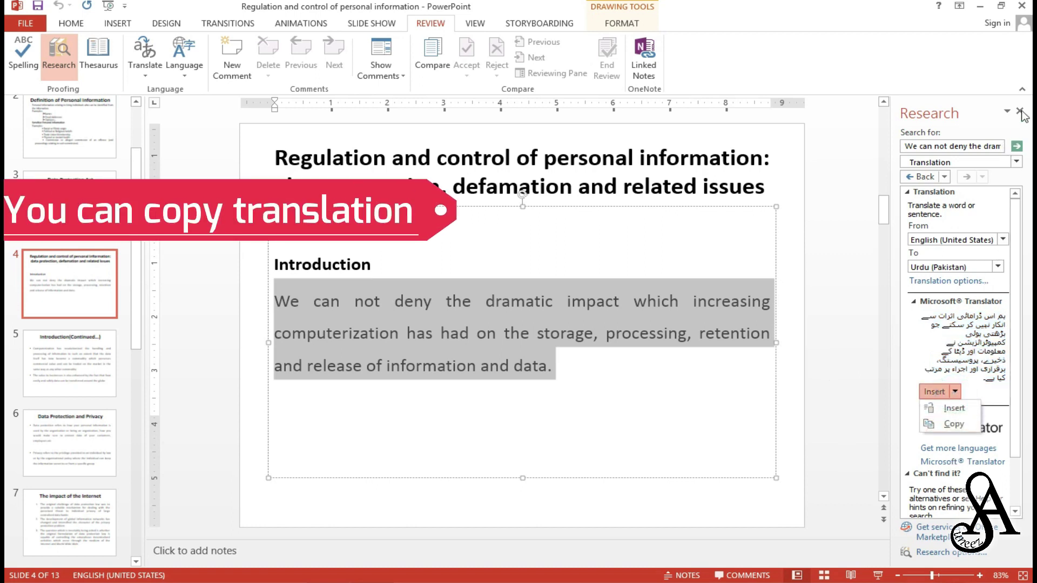
left_click(1021, 113)
mouse_move(658, 317)
left_click(1021, 112)
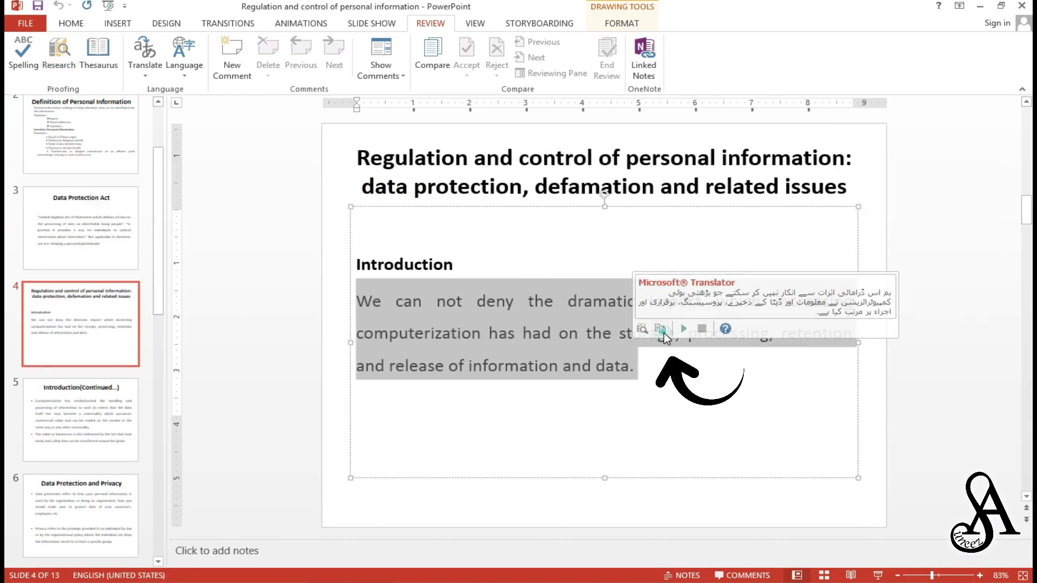
Step: Copy the Introduction paragraph's Urdu translation from the Mini Translator and paste it after 'data.' on slide 4
left_click(664, 336)
key("Left")
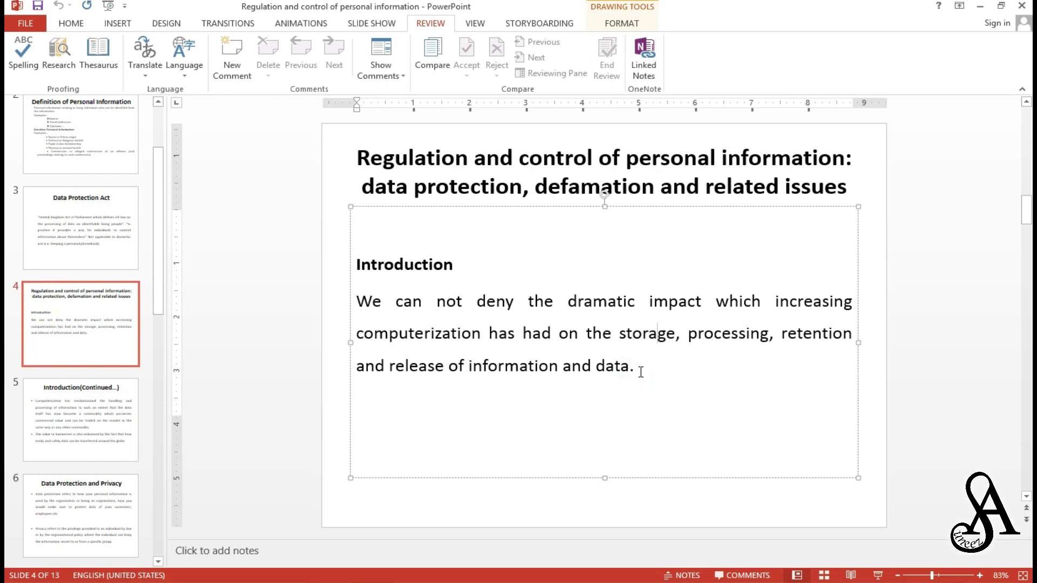
left_click_drag(638, 368, 346, 290)
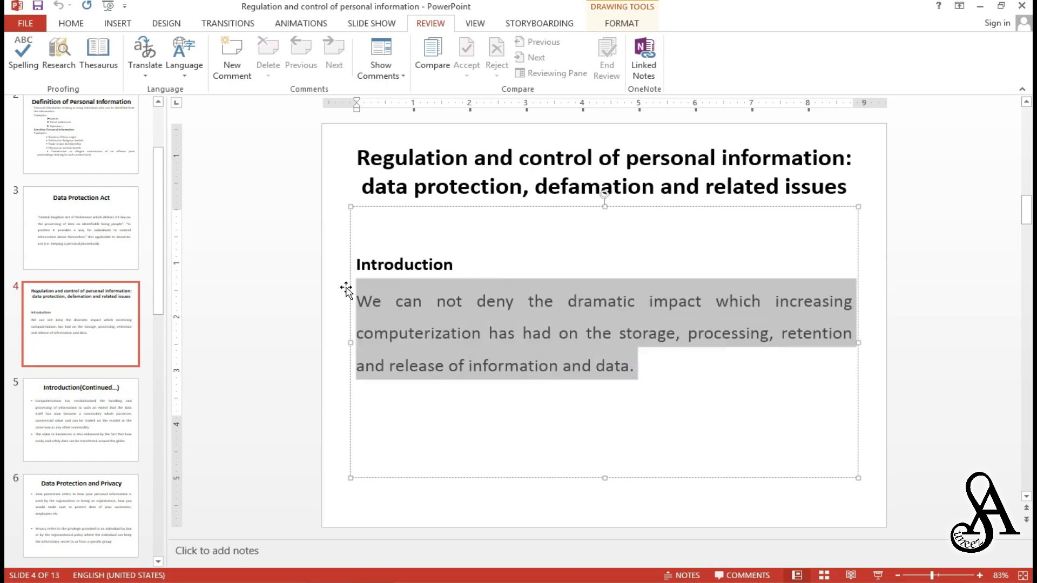
mouse_move(616, 332)
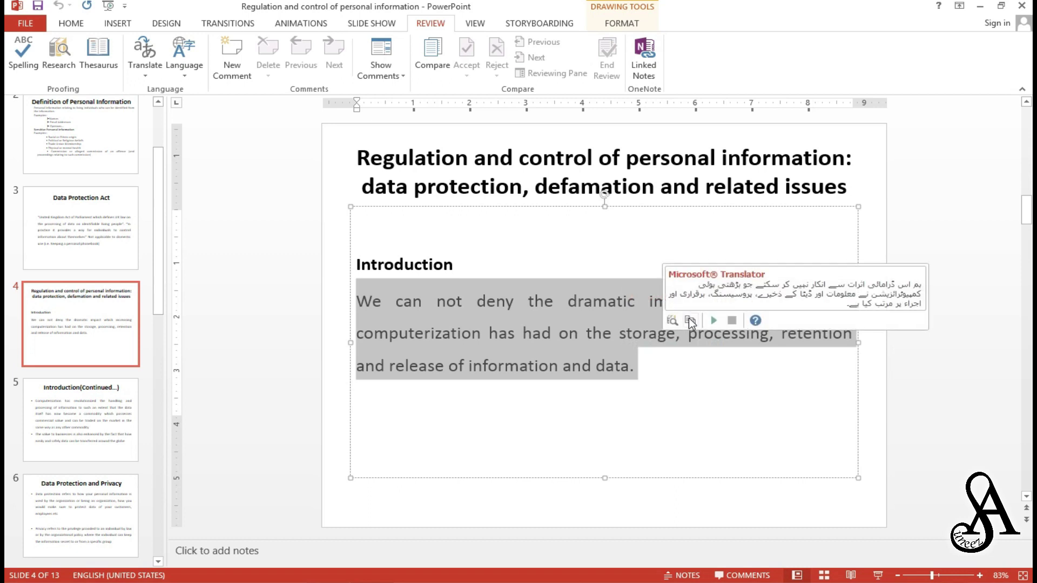
left_click(648, 362)
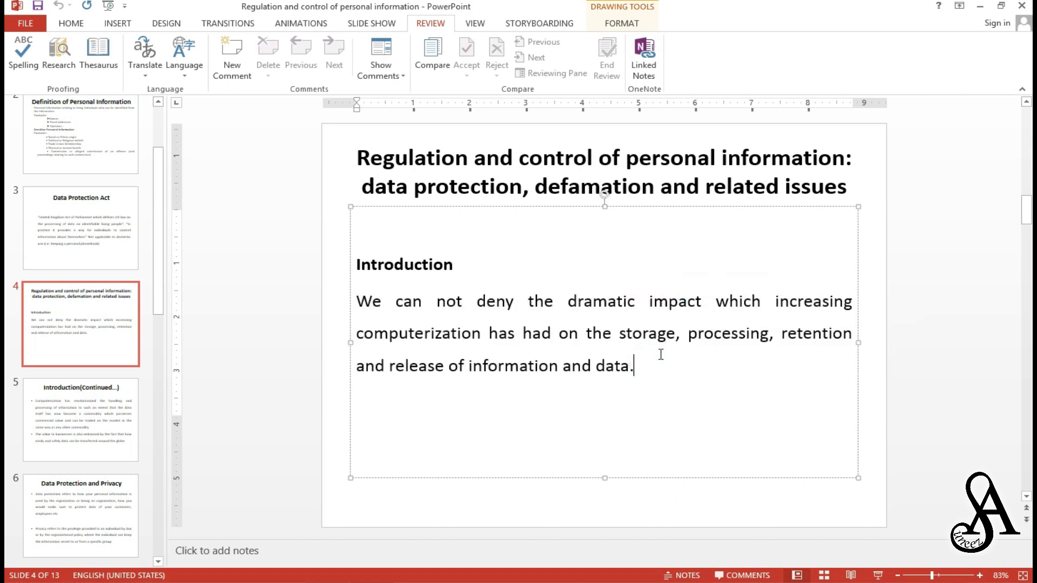
left_click(684, 350)
key("ctrl+v")
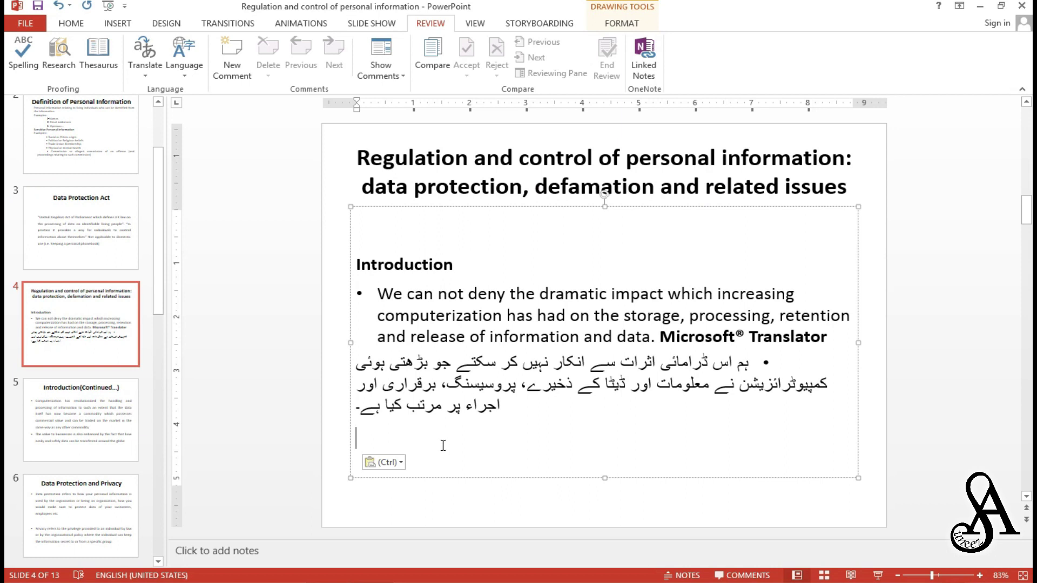
Step: On slide 3, copy the title's Urdu translation ڈیٹا پروٹیکشن ایکٹ and paste it after 'Act'
left_click(102, 242)
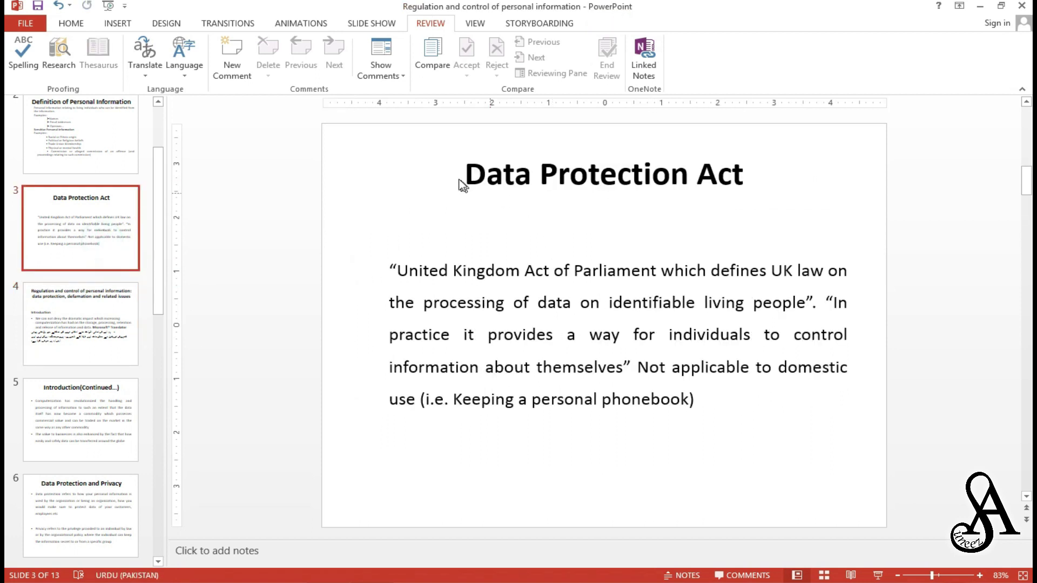
left_click(748, 177)
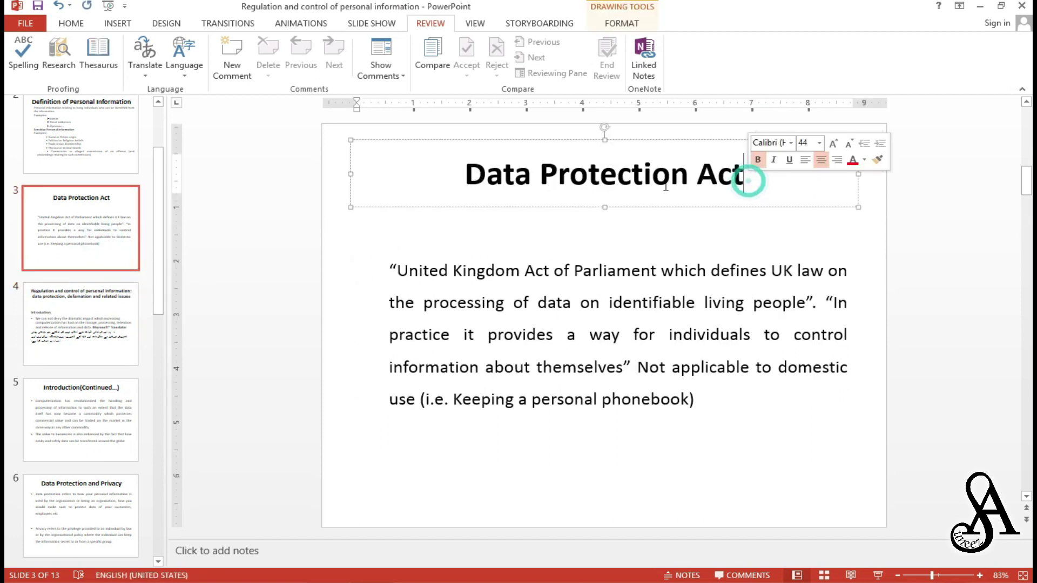
left_click_drag(748, 176, 477, 180)
mouse_move(603, 174)
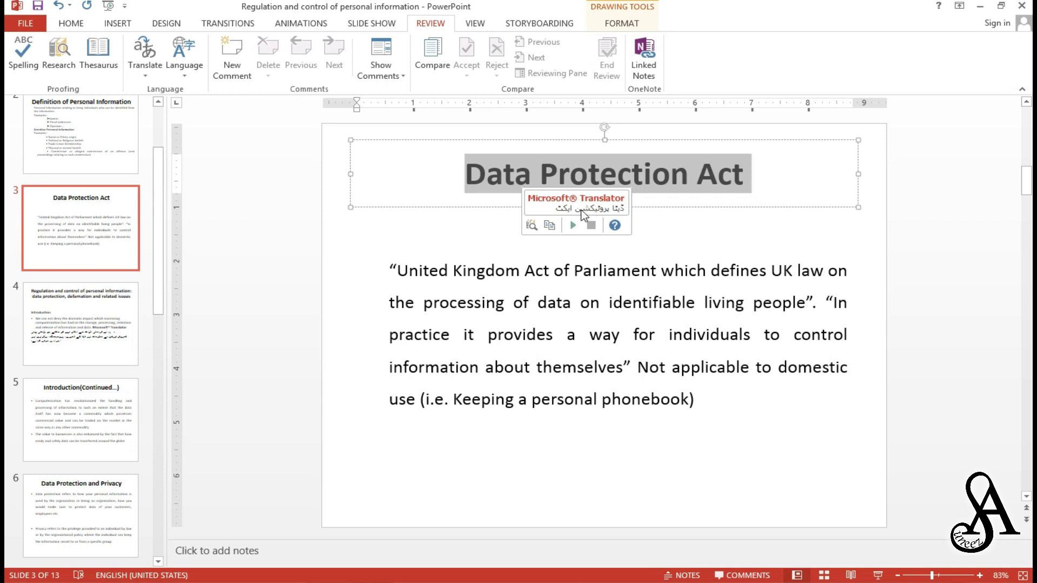
left_click(549, 226)
left_click(761, 176)
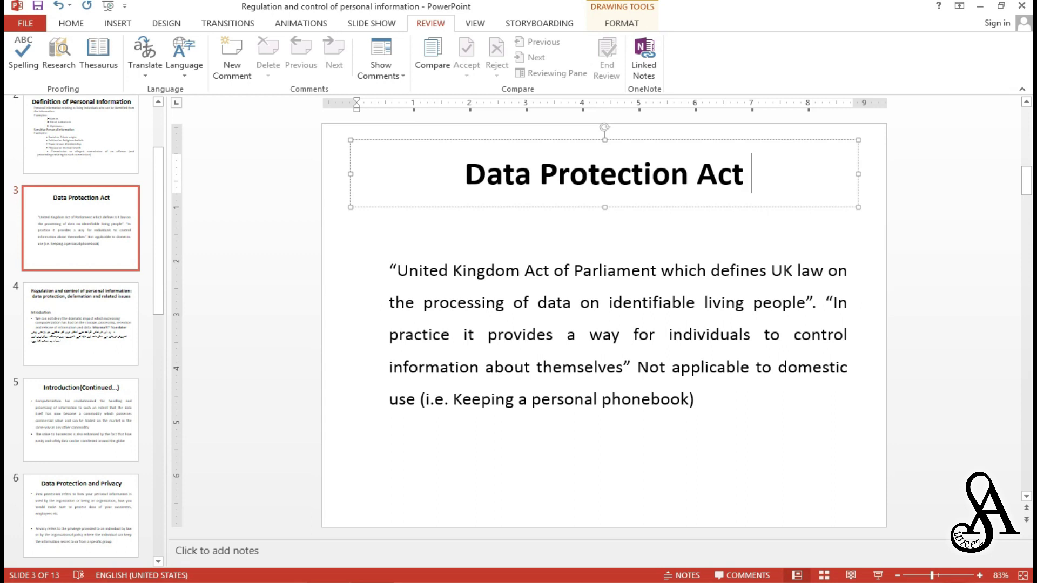
key("ctrl+v")
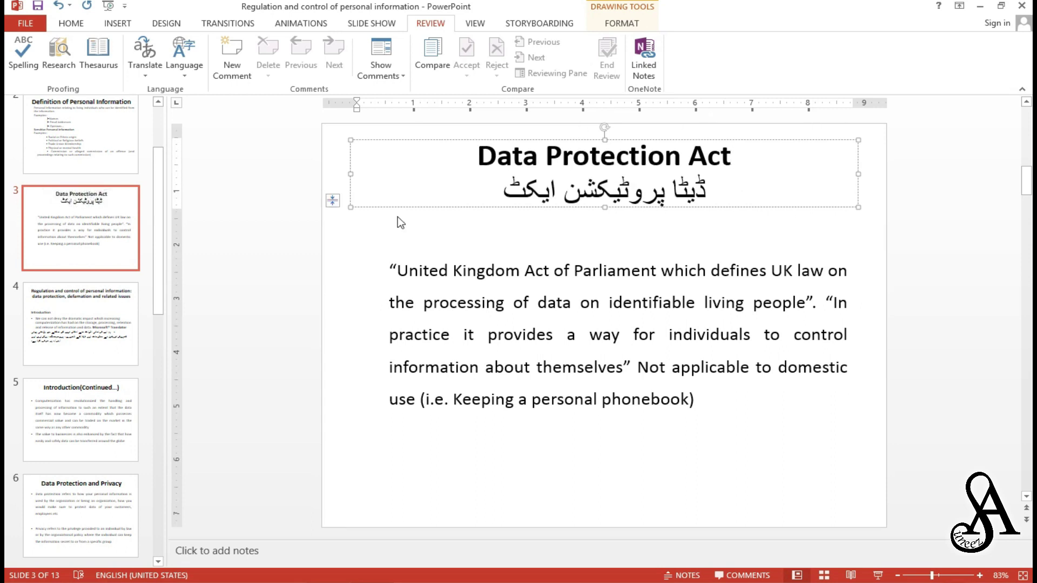
left_click(498, 193)
left_click(502, 196)
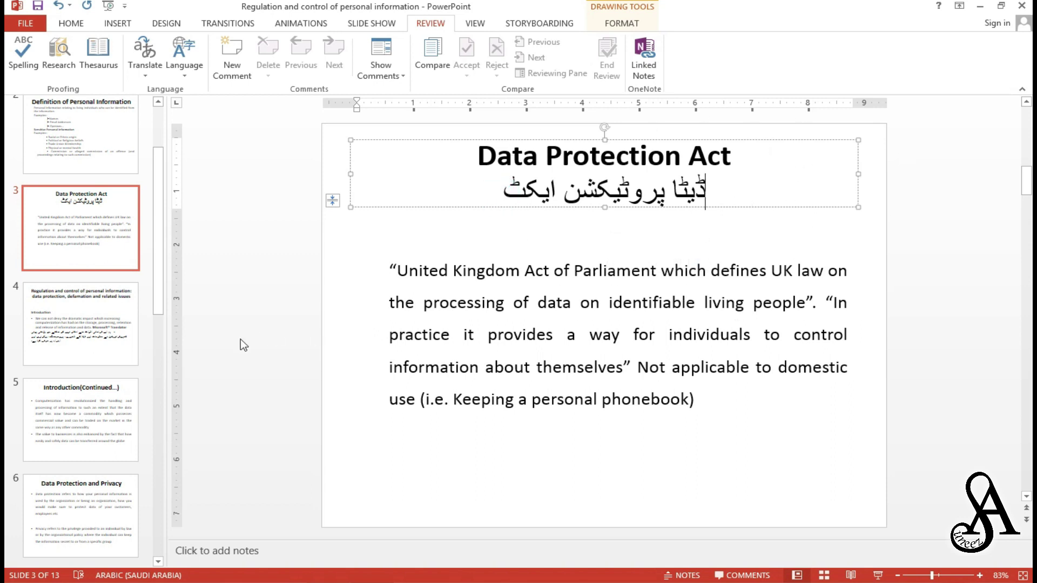
Step: Switch between slides 4 and 3 to check both Urdu additions, ending on slide 4
left_click(132, 346)
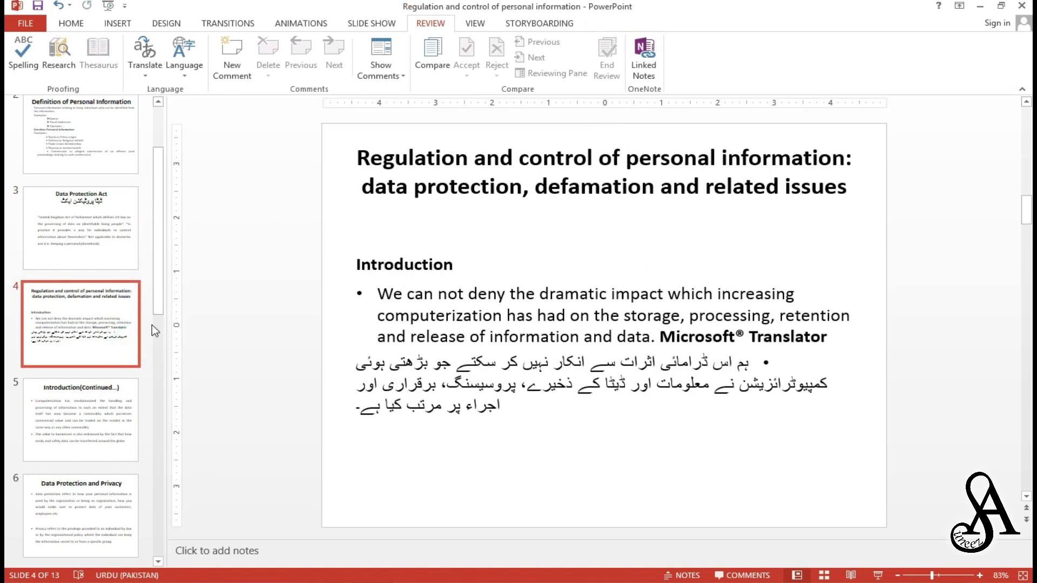
left_click(124, 259)
left_click(115, 323)
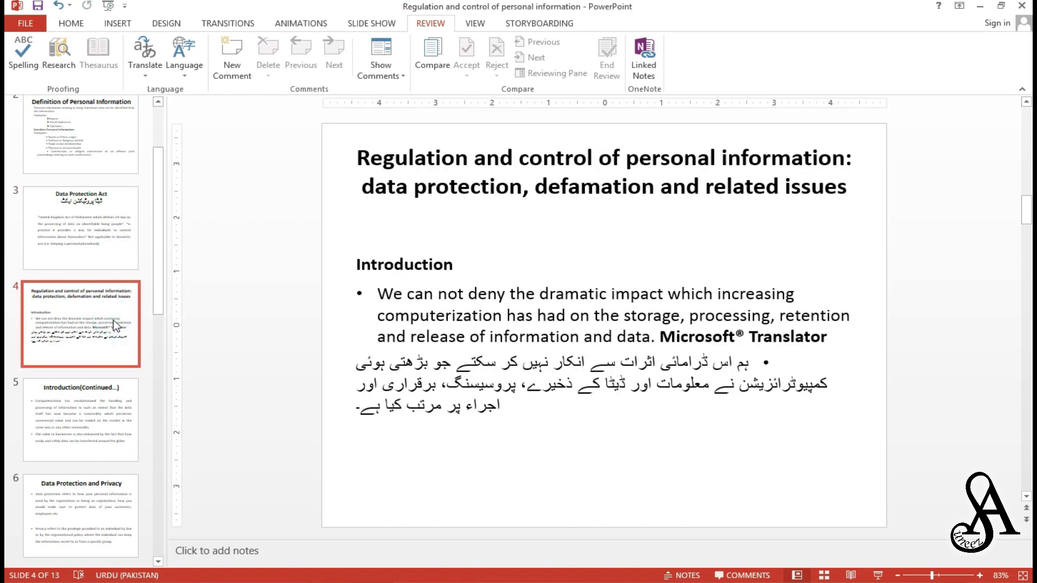